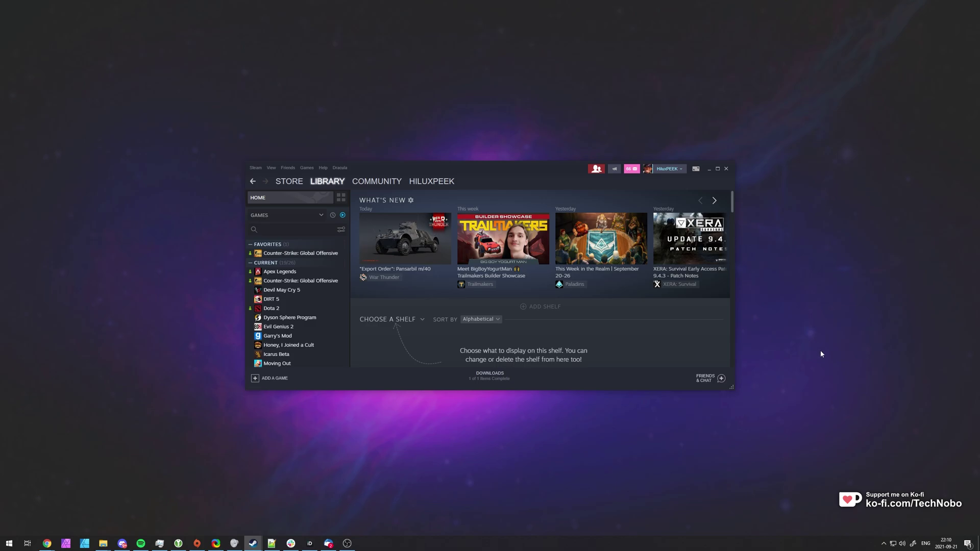
- Open the Friends & Chat list over the Steam Library home
scroll(728, 337, "down", 3)
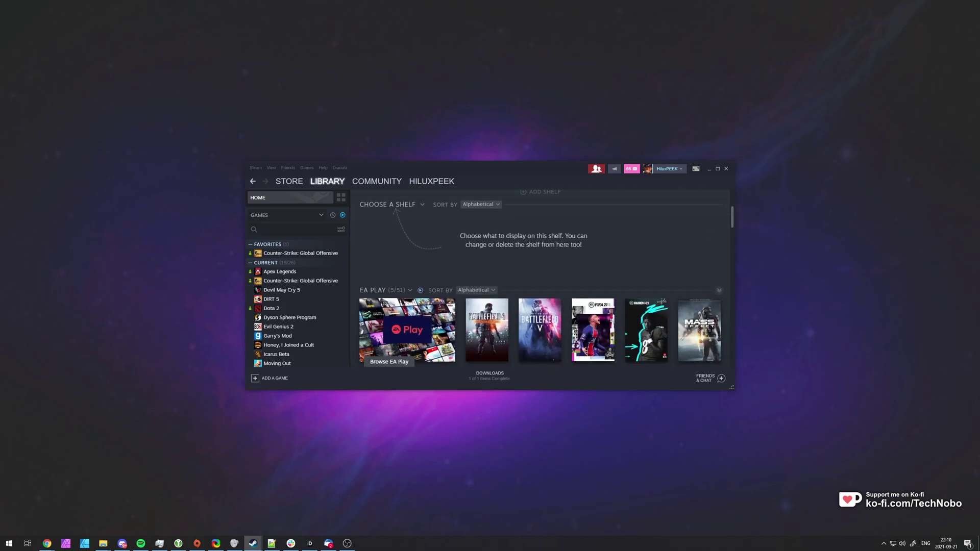
left_click(596, 168)
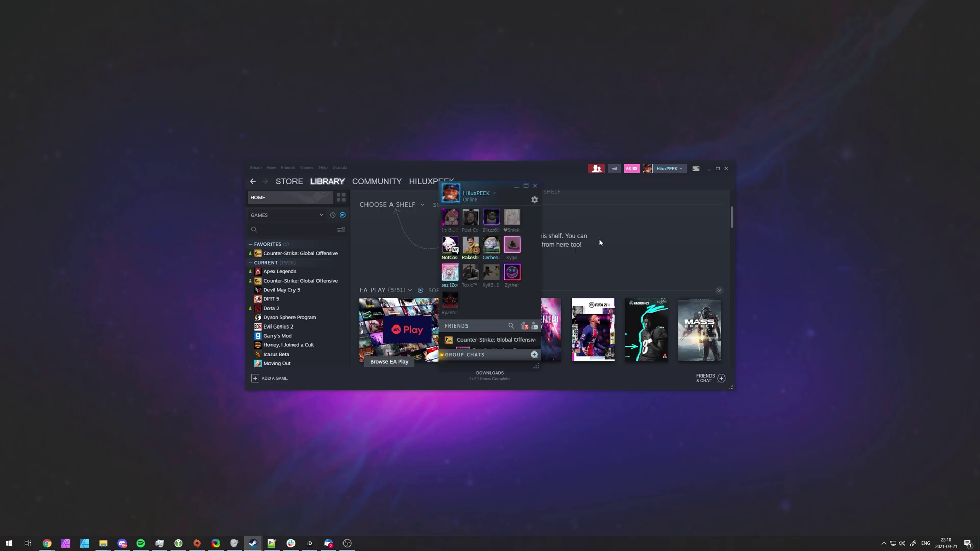
- Close the Friends window and reposition the Steam library window
left_click(535, 186)
left_click_drag(532, 166, 492, 163)
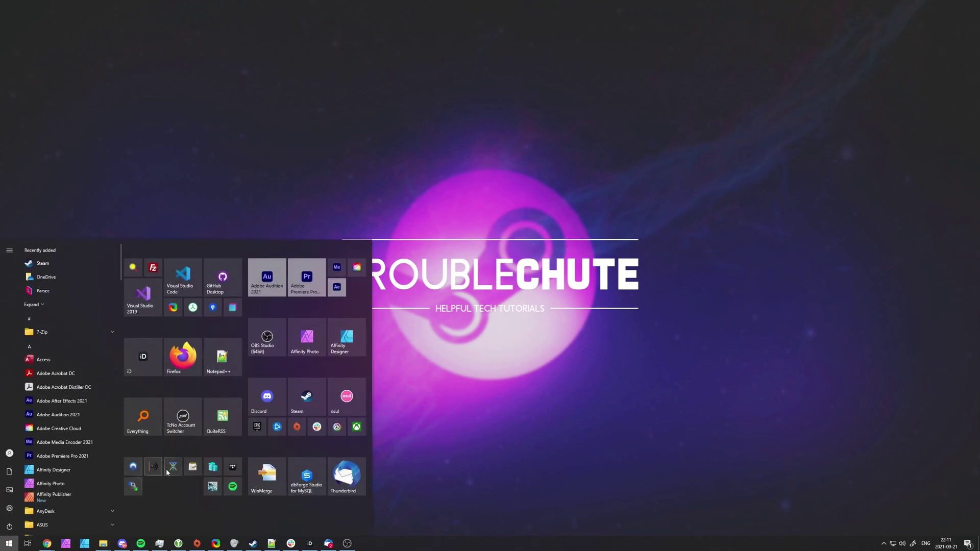
- Open the Steam shortcut's Properties from its Start entry and place the caret at the end of Target
right_click(302, 393)
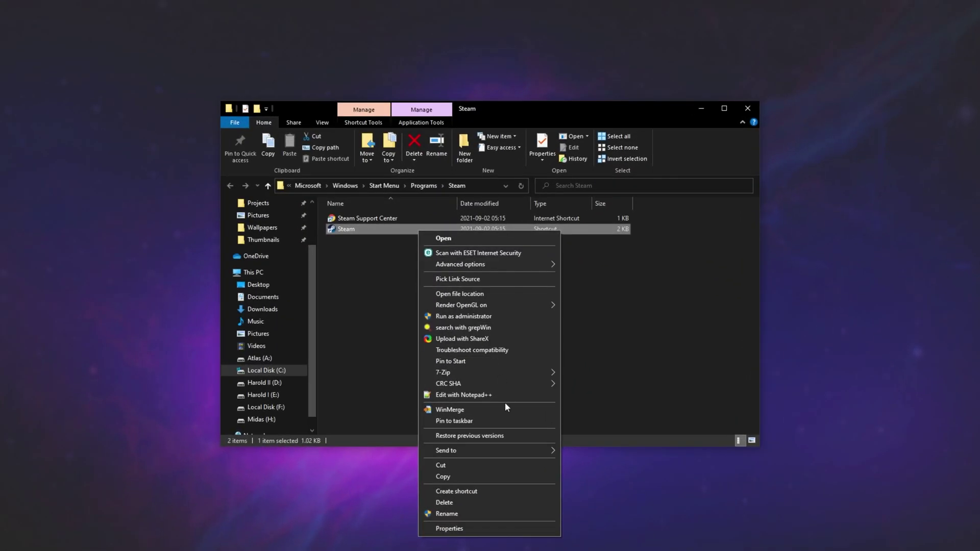
left_click(503, 529)
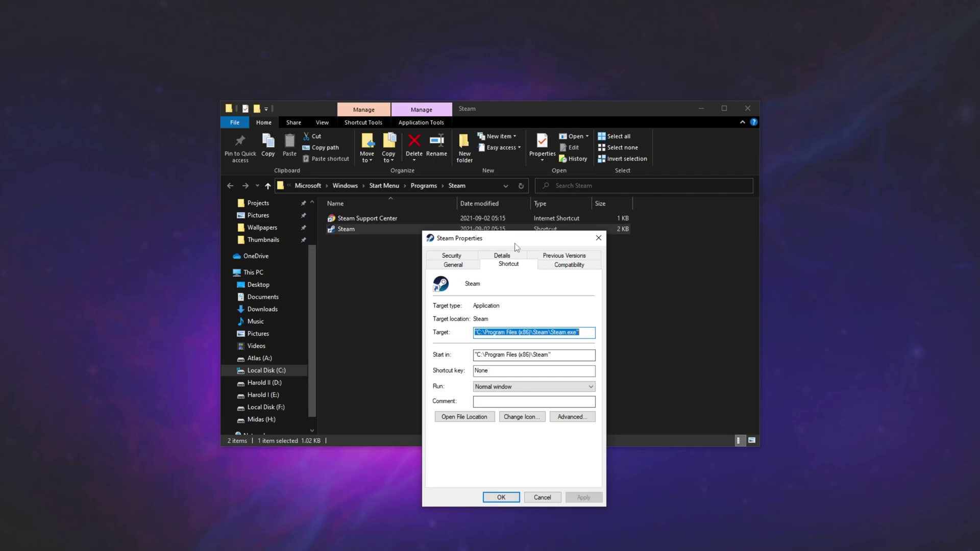
left_click_drag(522, 298, 497, 144)
left_click(557, 237)
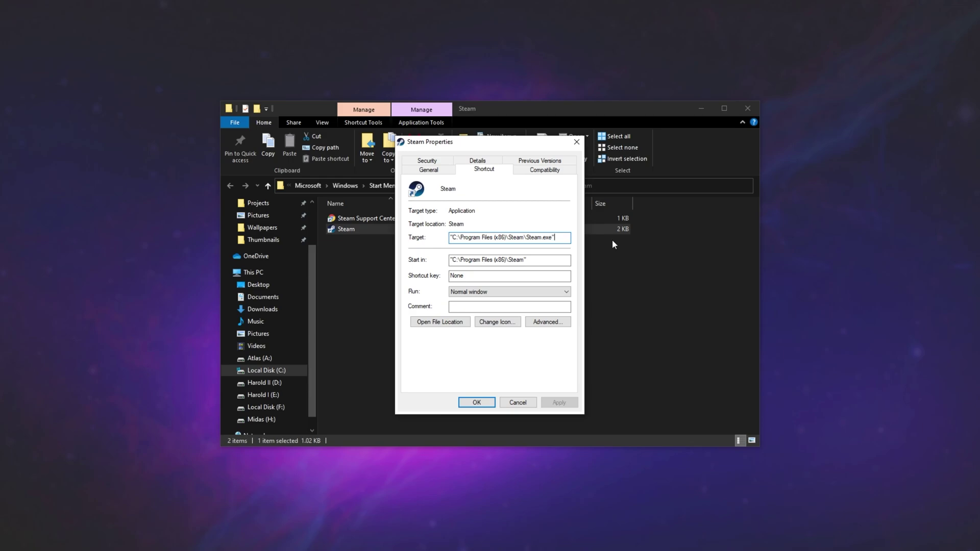
- Append -nofriendsui -nochatui to the Steam shortcut Target and apply it with administrator permission
type("-nofriendsui")
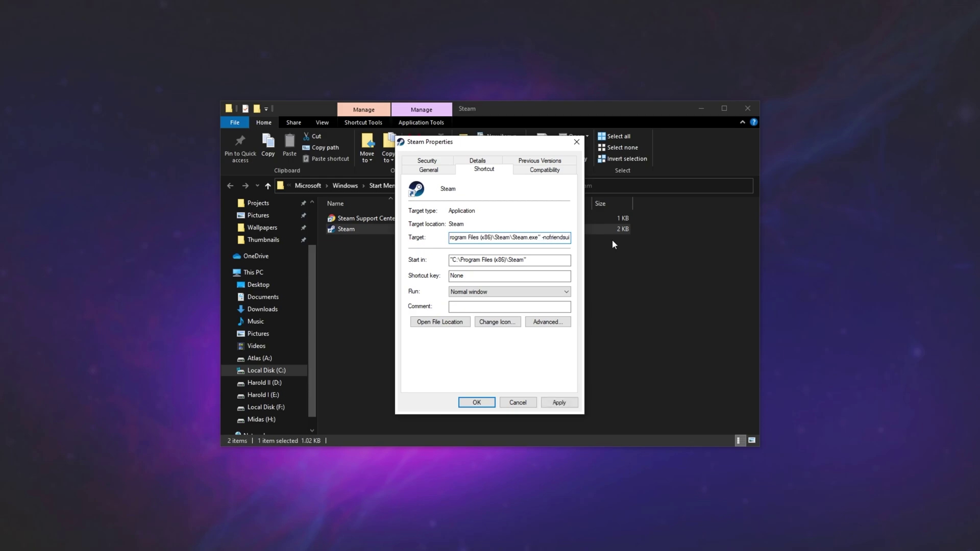
type(" -nochatui")
key("alt+Tab")
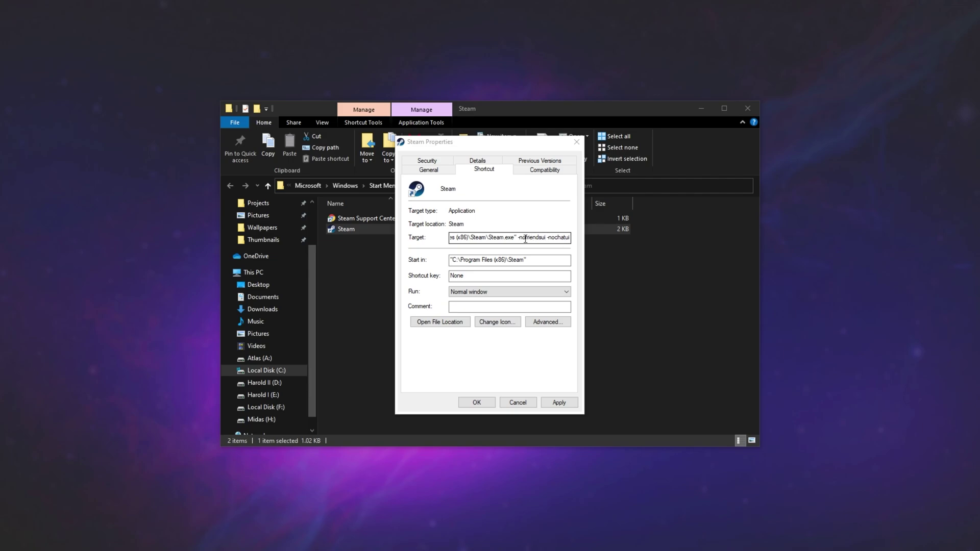
left_click_drag(514, 239, 518, 238)
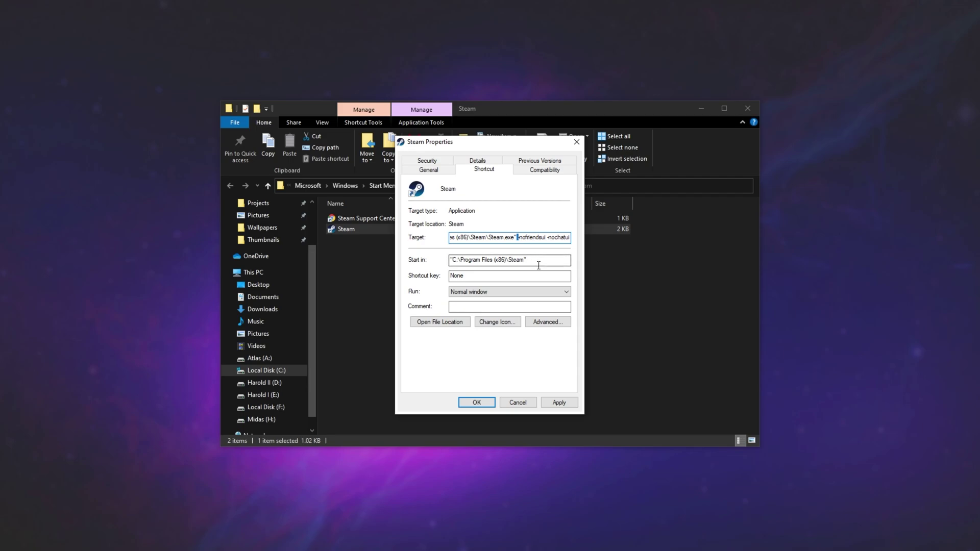
key("shift+Home")
left_click(534, 239)
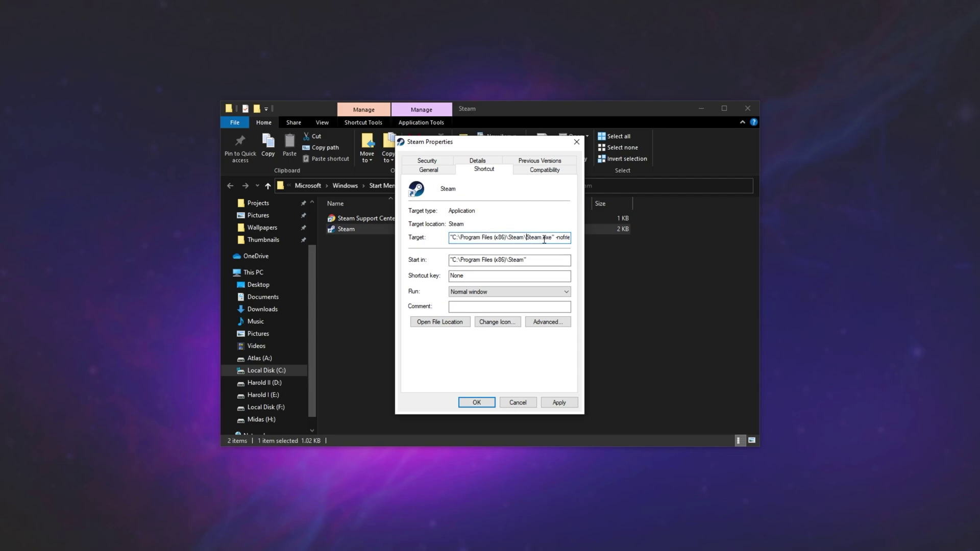
left_click_drag(555, 238, 383, 227)
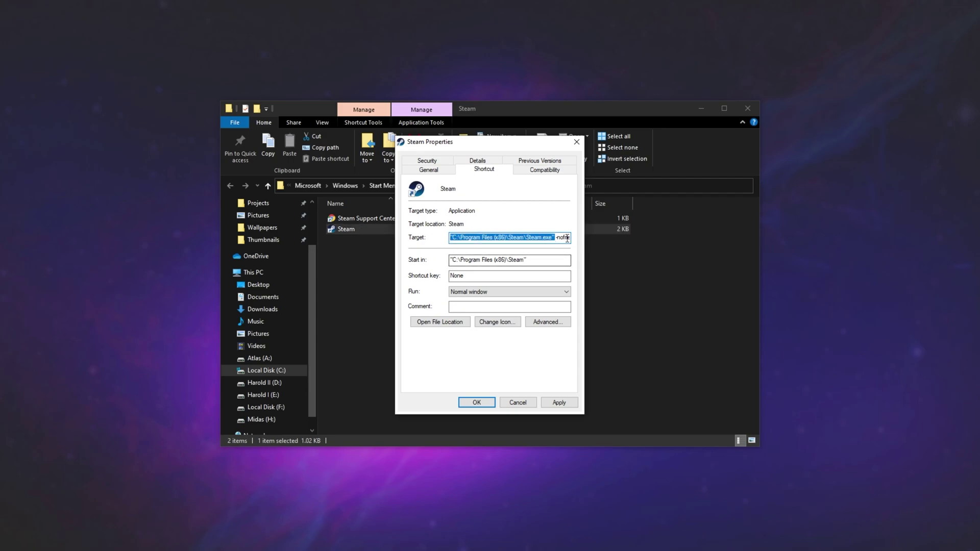
left_click_drag(556, 239, 671, 268)
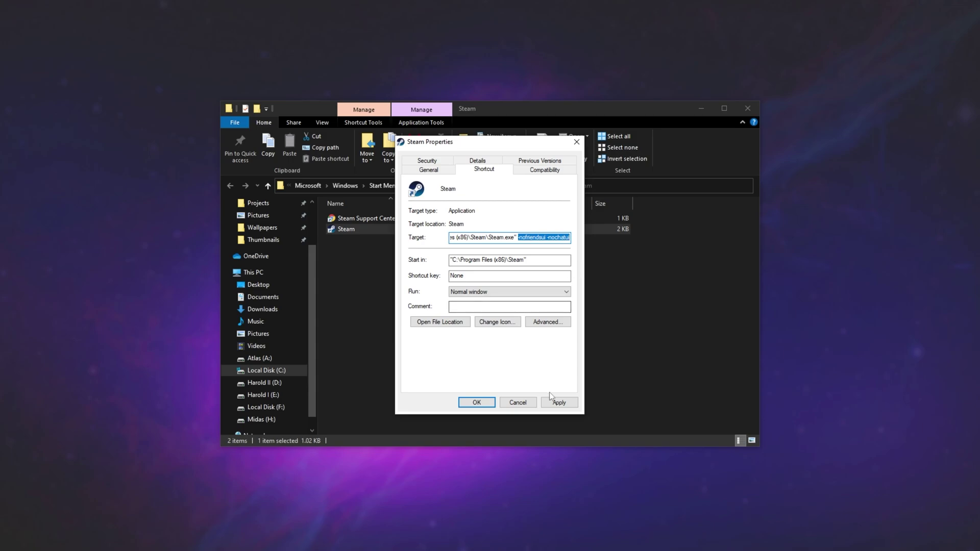
left_click(559, 402)
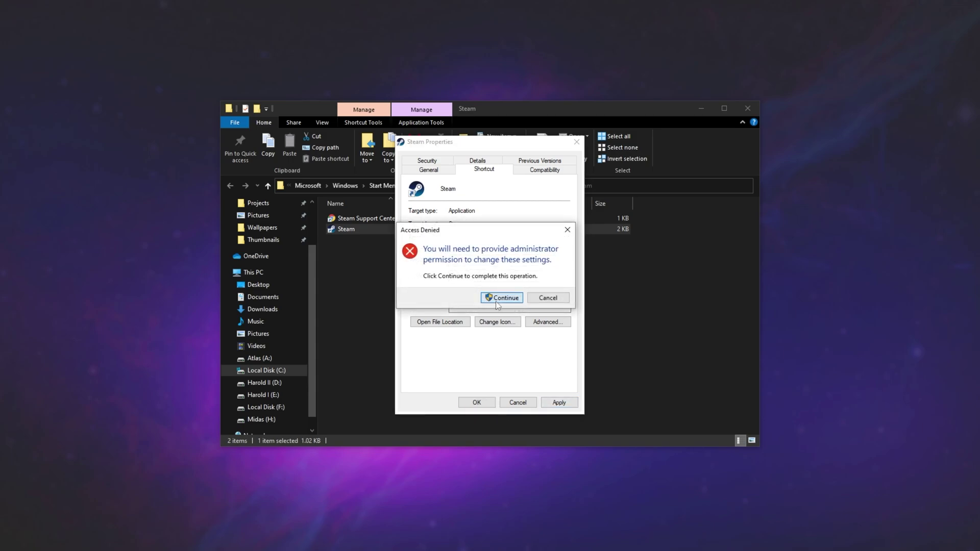
left_click(498, 301)
- Close the shortcut properties, exit Steam, relaunch it from the edited shortcut, and dismiss the news popup
left_click(480, 403)
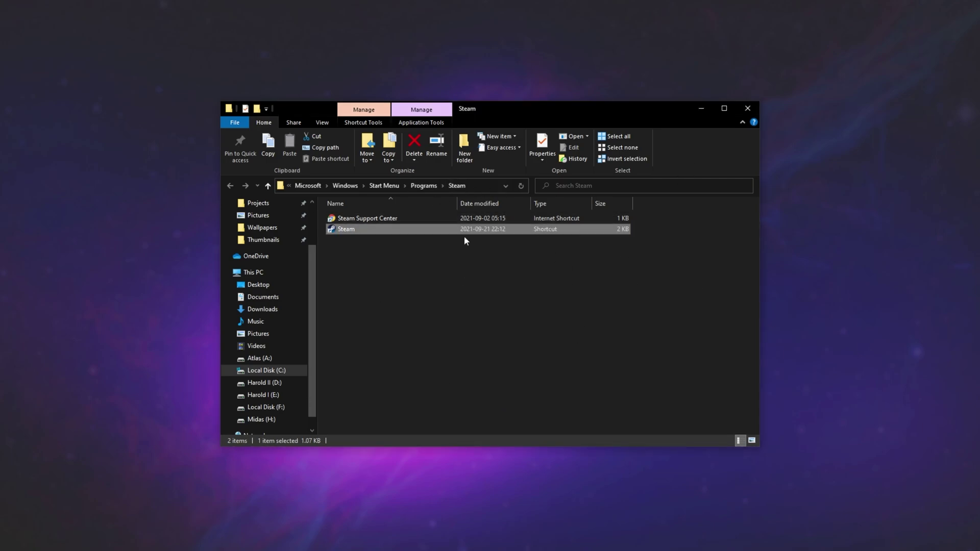
left_click(255, 546)
left_click(248, 111)
left_click(255, 174)
double_click(396, 230)
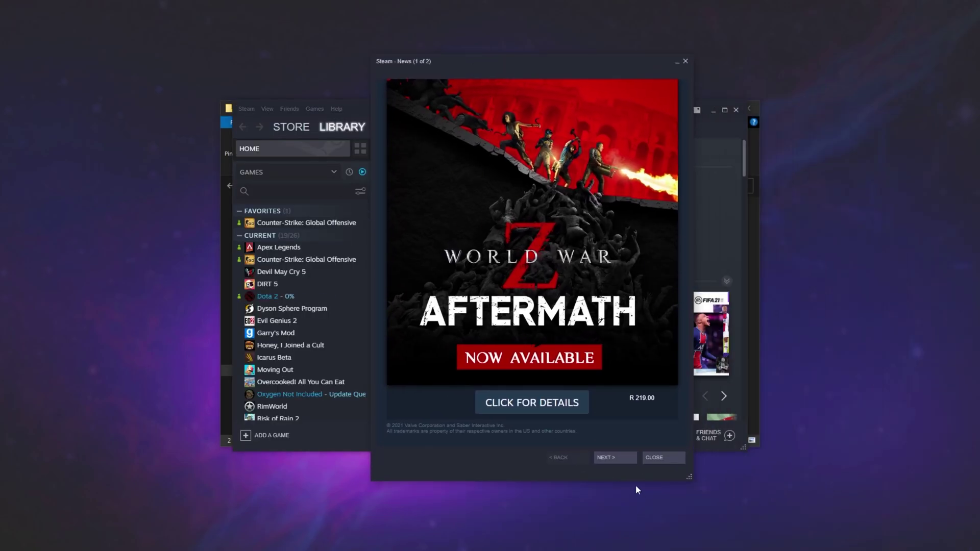
left_click(608, 459)
left_click(660, 462)
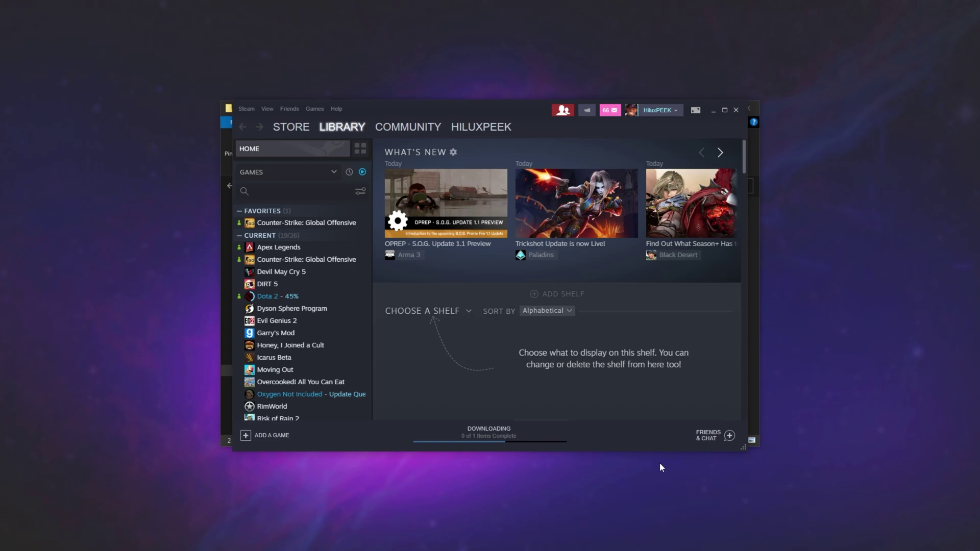
- Minimize Steam and tidy the Explorer window showing the Steam shortcuts
left_click(714, 110)
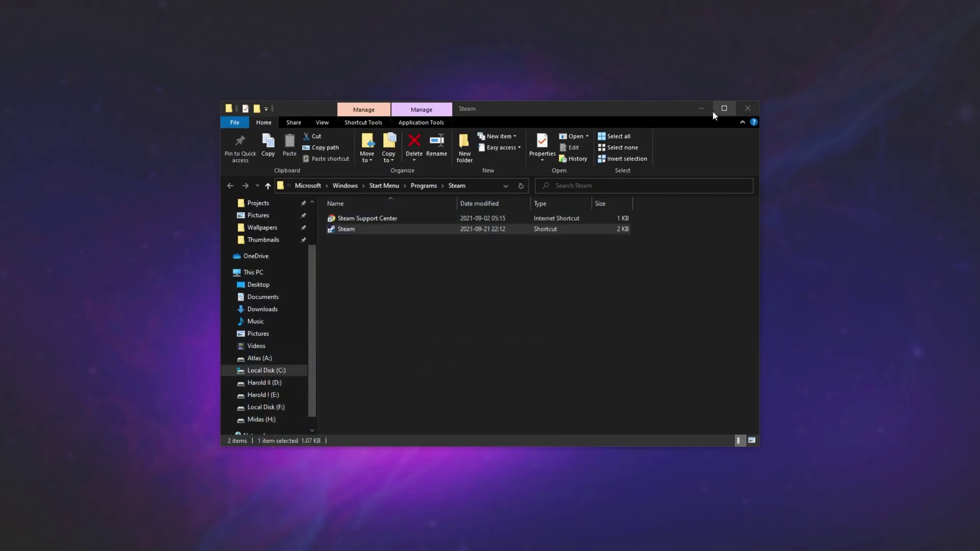
left_click_drag(620, 102, 633, 161)
left_click_drag(502, 384, 540, 267)
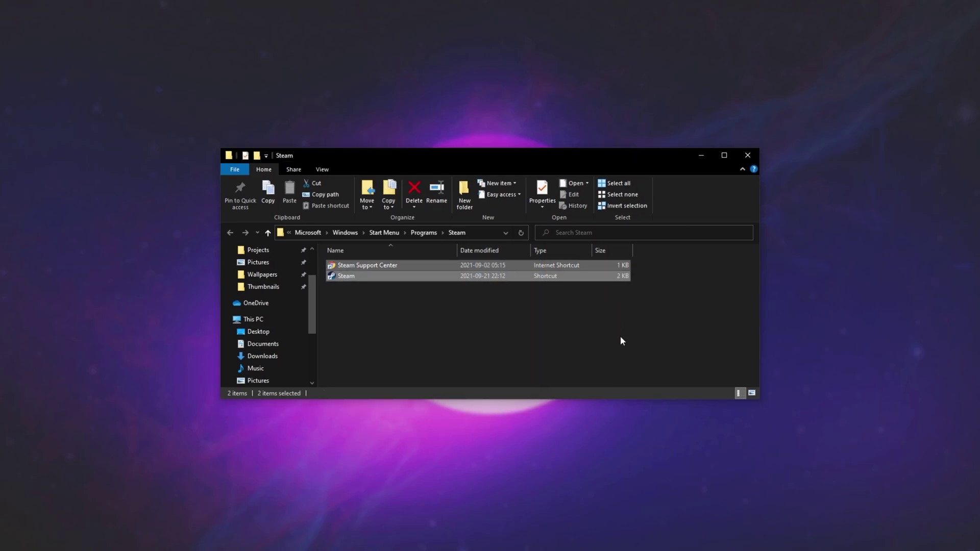
left_click(621, 337)
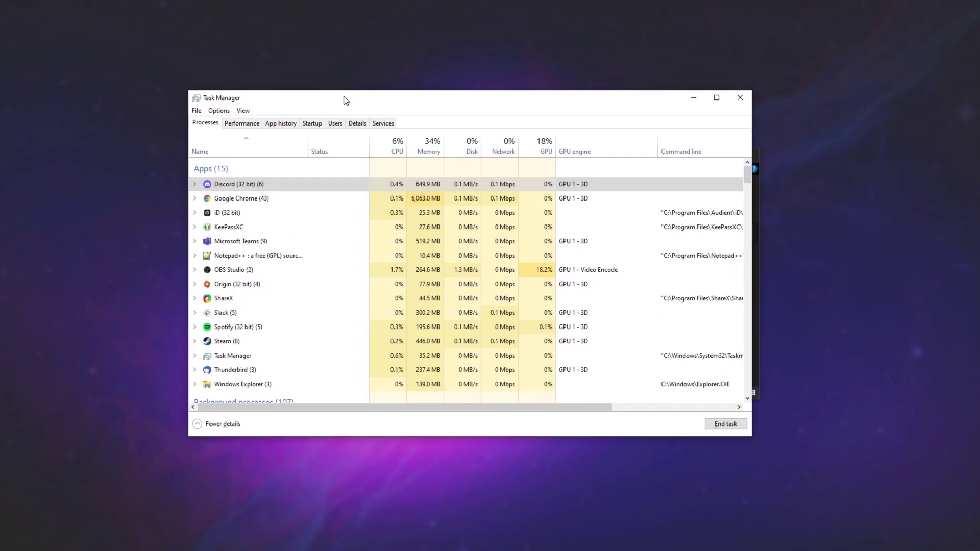
- Check in Task Manager's Startup list that Steam's entry is Disabled
left_click(336, 126)
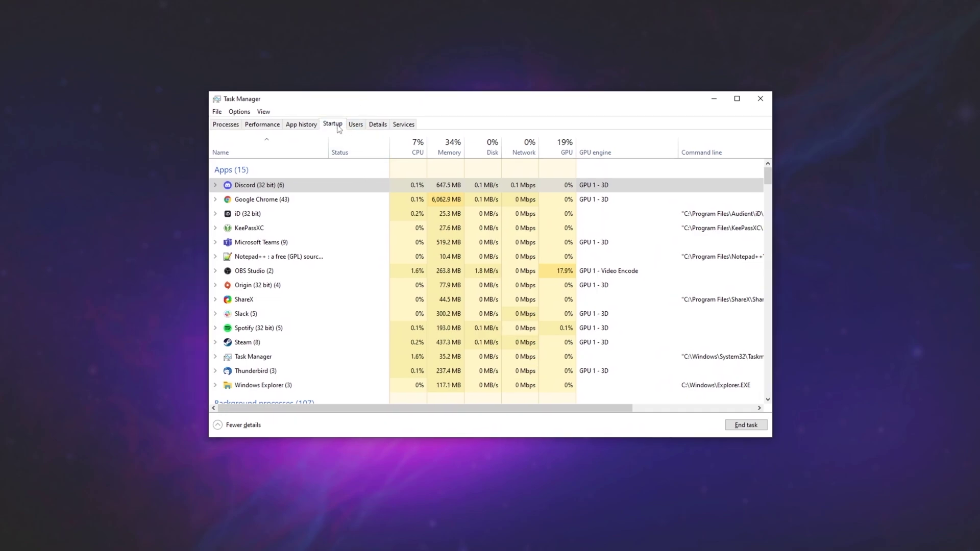
scroll(306, 276, "down", 5)
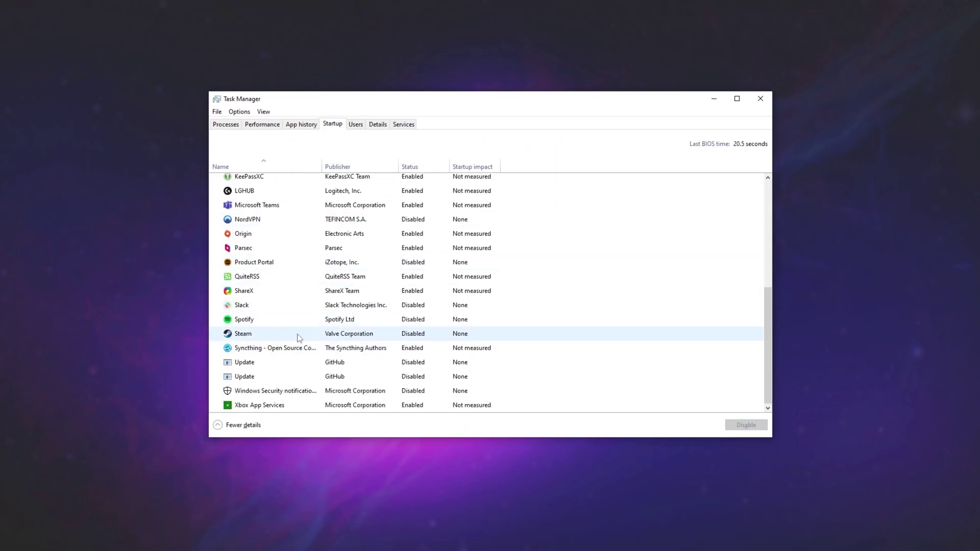
left_click(299, 337)
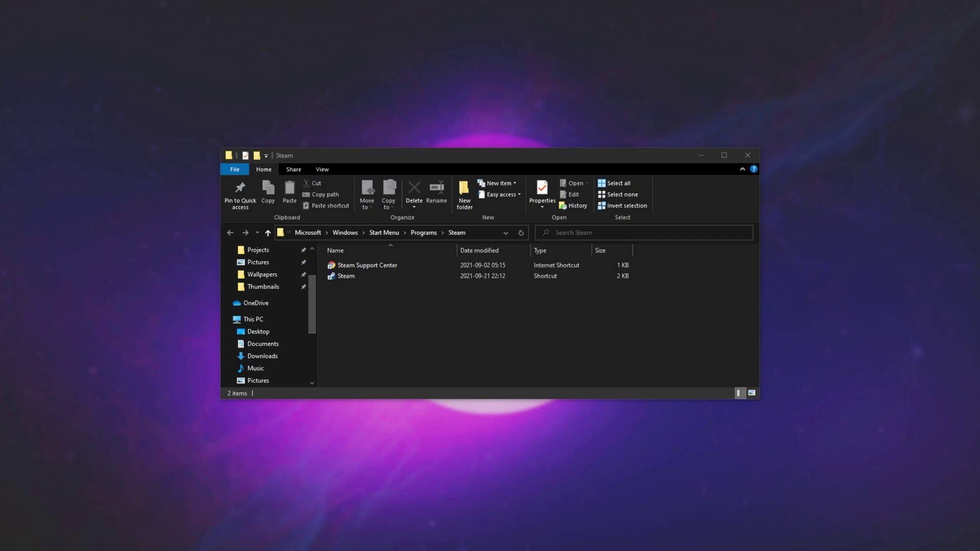
- Search regedit from the Start menu and launch Registry Editor
left_click(656, 311)
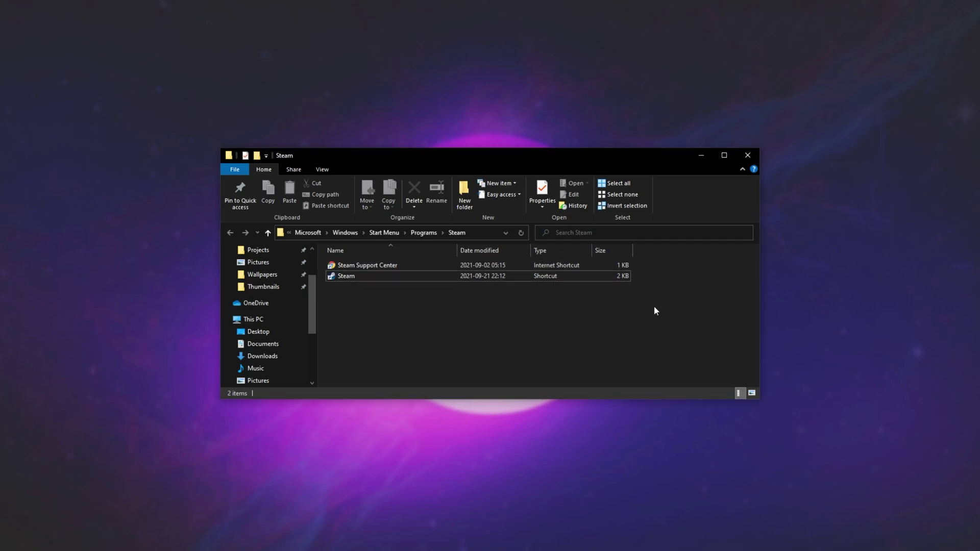
key("super")
type("regedit")
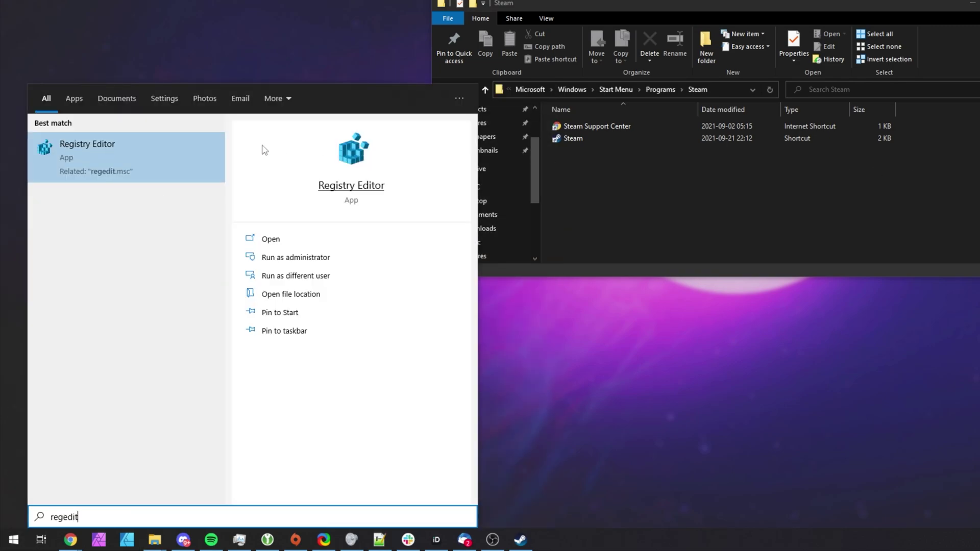
left_click(202, 155)
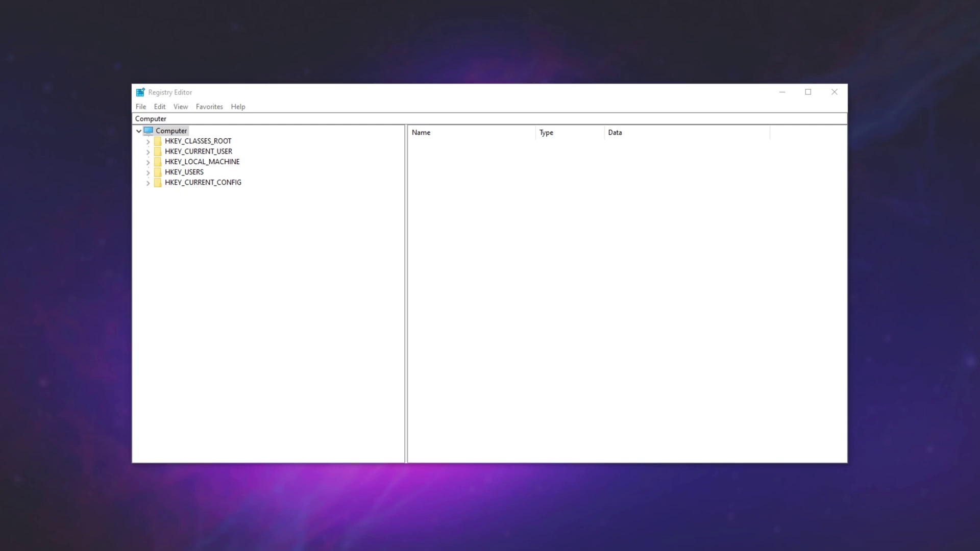
- Go to HKEY_CURRENT_USER\SOFTWARE\Microsoft\Windows\CurrentVersion\Run by pasting it into the address bar
left_click(538, 255)
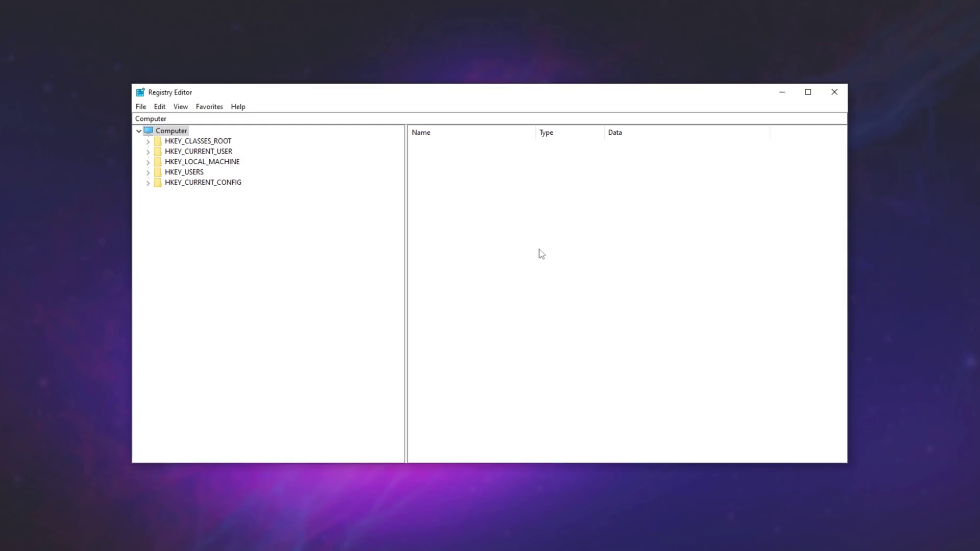
left_click(193, 118)
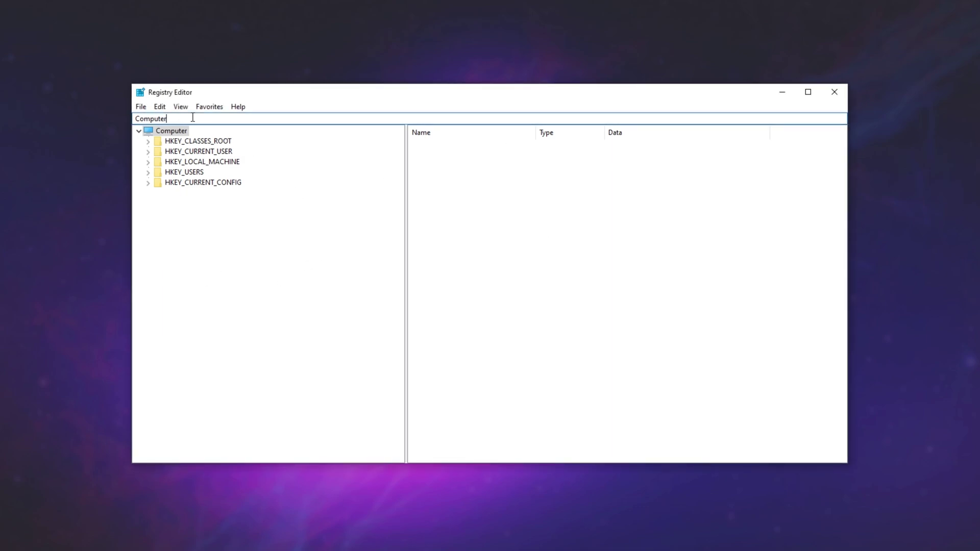
left_click_drag(193, 119, 134, 118)
type("HKEY_CURRENT_USER\\SOFTWARE\\Microsoft\\Windows\\CurrentVersion\\Run")
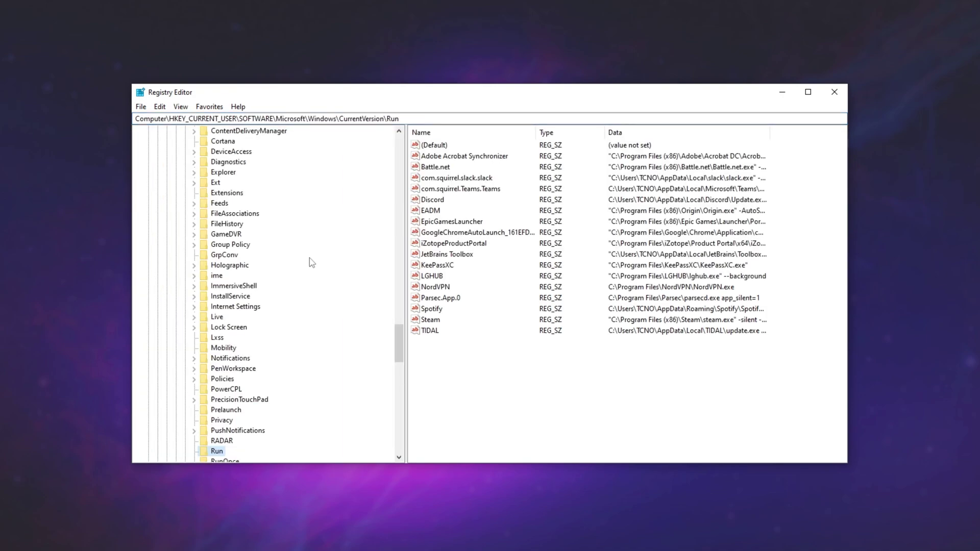
- Select the Steam startup value in the Run key's list
scroll(311, 260, "down", 5)
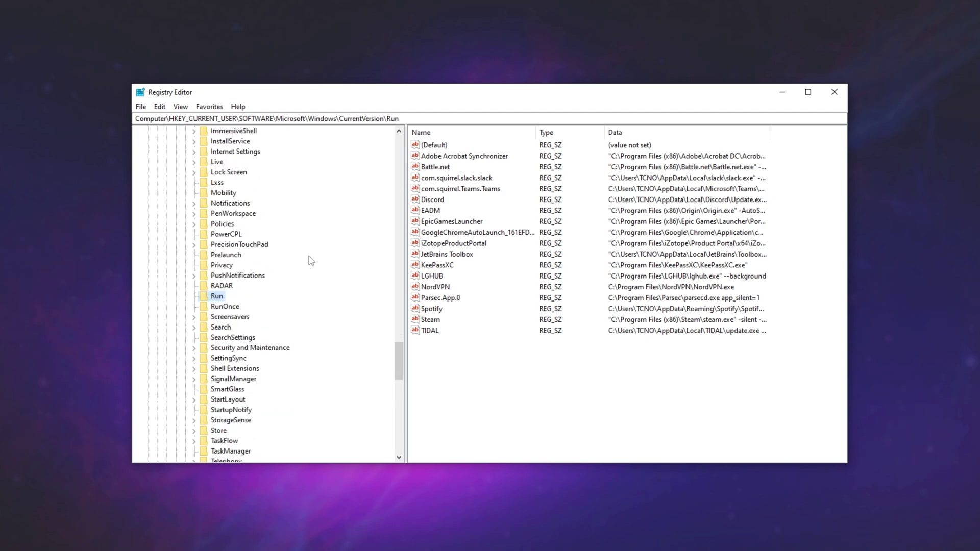
left_click(575, 386)
key("ctrl+a")
left_click(650, 432)
left_click(430, 322)
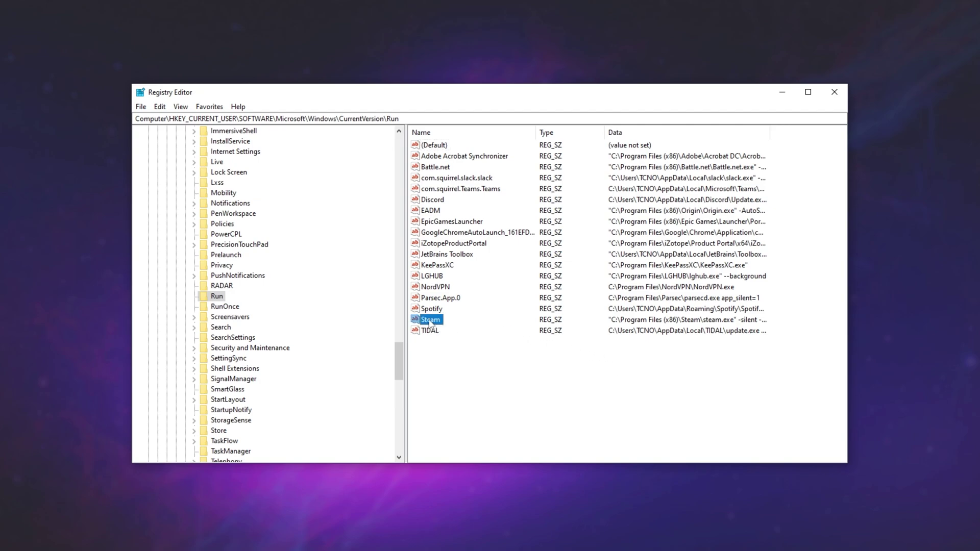
- Append -nochatui -nofriendsui after -noverifyfiles in the Steam value's data
right_click(430, 321)
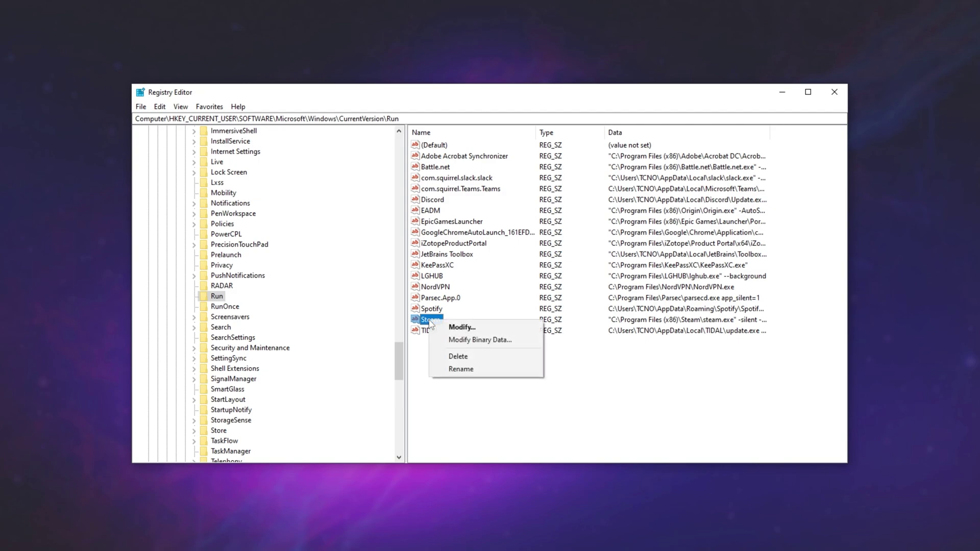
left_click(450, 327)
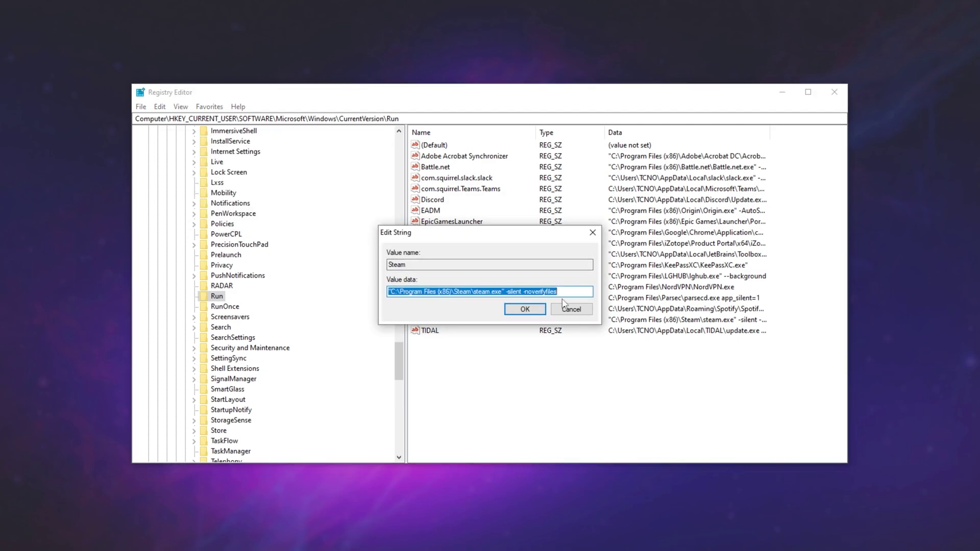
left_click(562, 292)
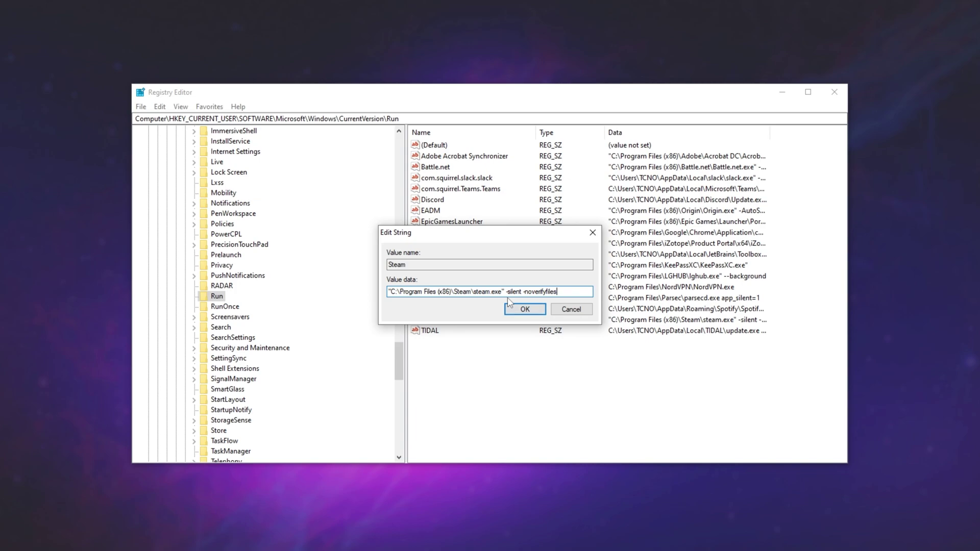
left_click_drag(522, 292, 747, 292)
left_click(565, 294)
type("-nochatui -nofriendsui")
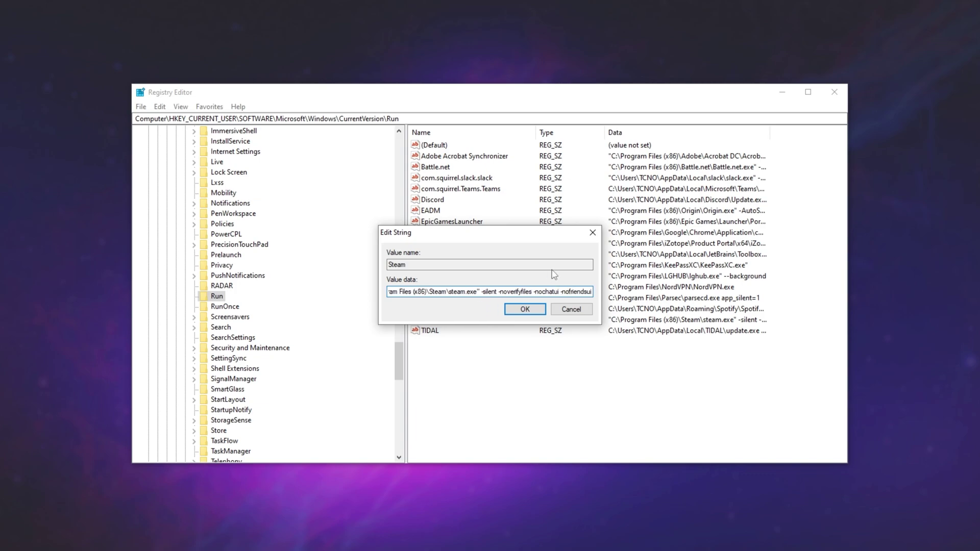
- Save the edited Steam value and close Registry Editor
left_click(525, 310)
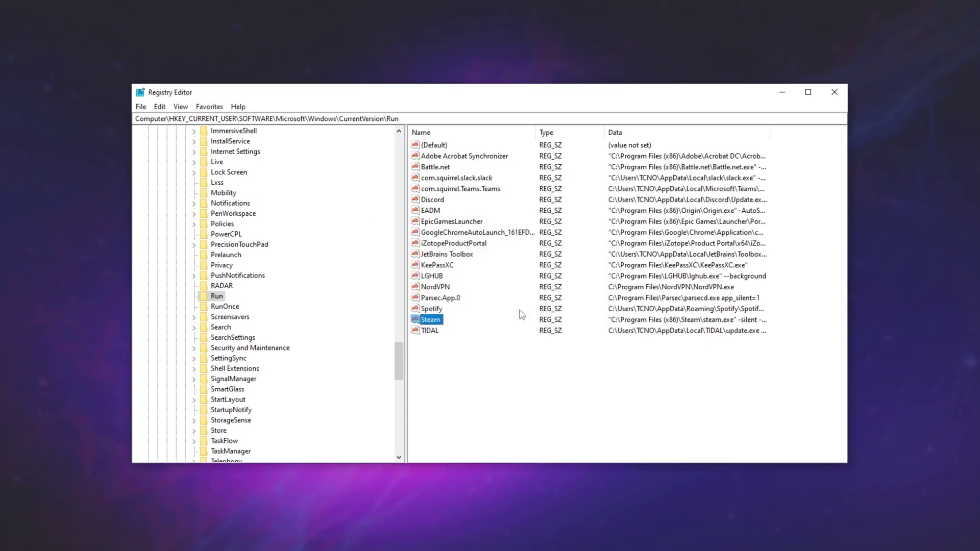
left_click(842, 91)
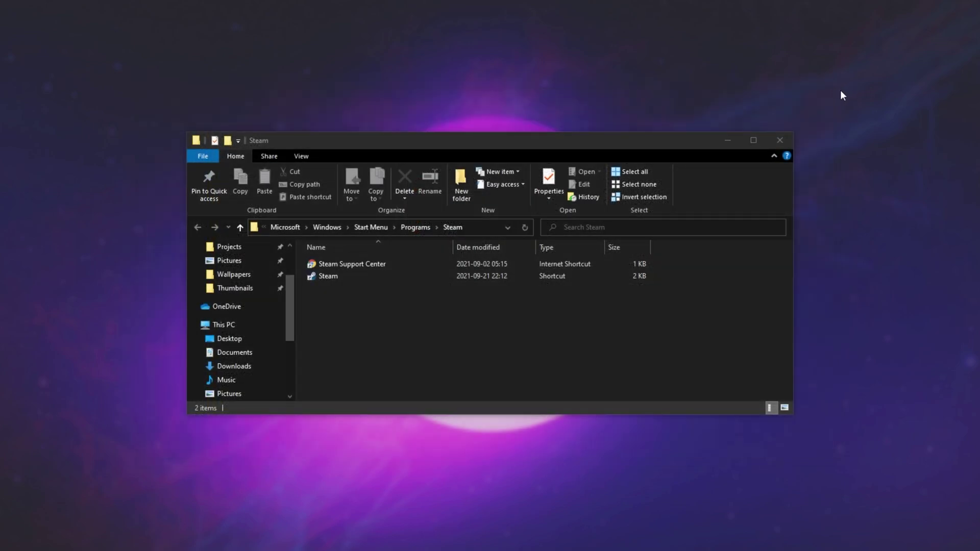